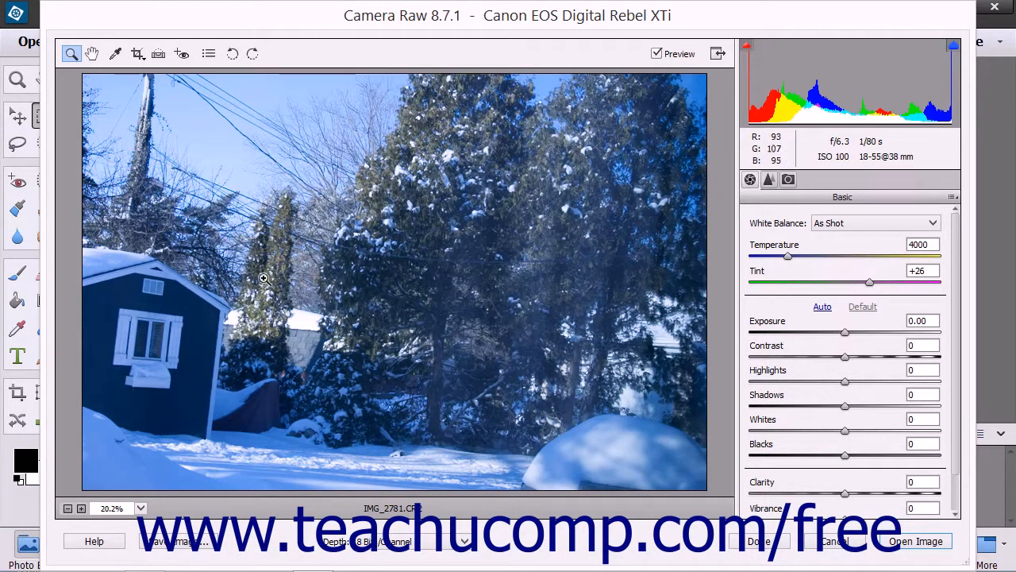
Step: Examine the shed area of the photo by zooming in and out to 25% and shifting the image slightly
left_click(215, 314)
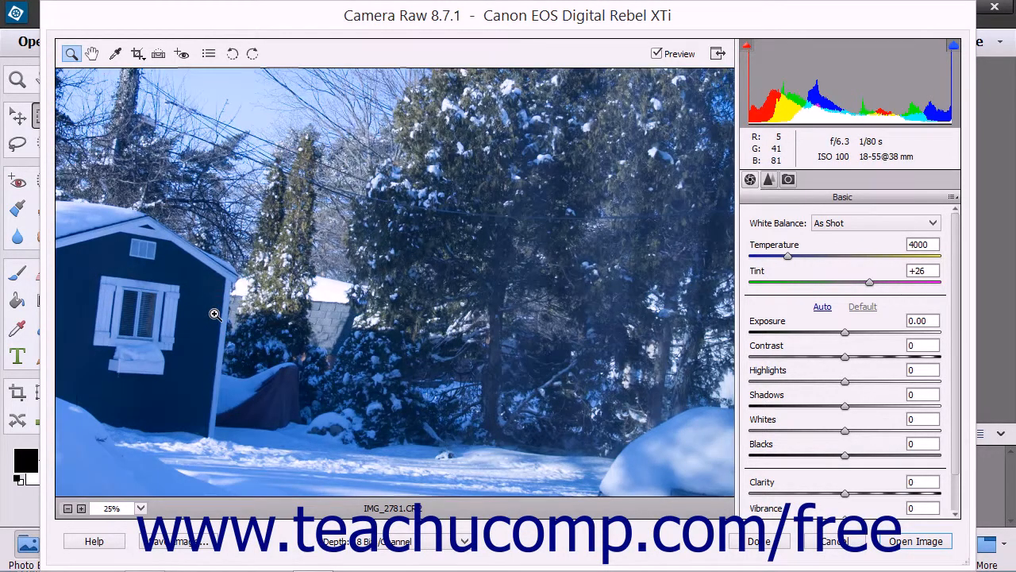
key("alt")
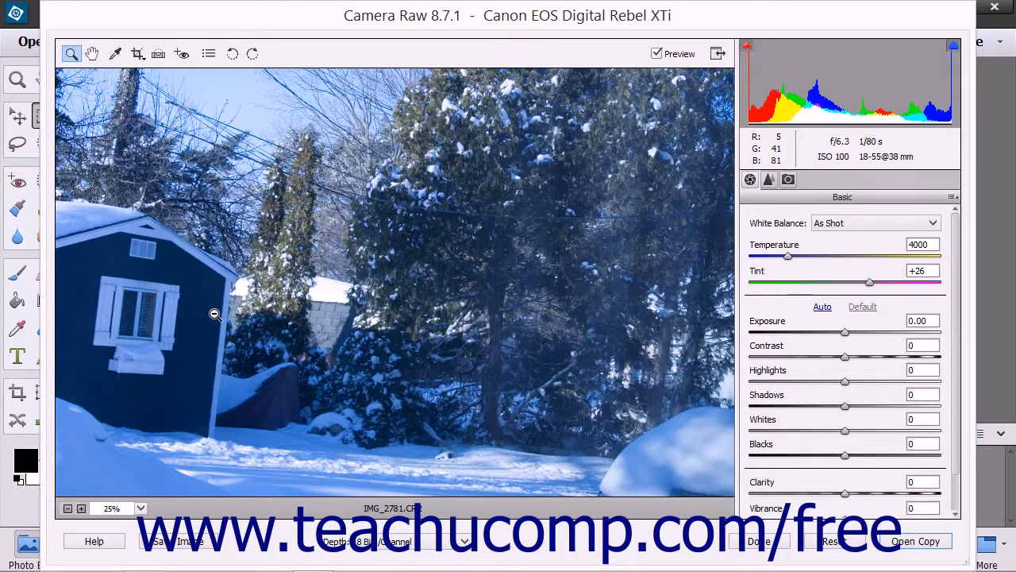
left_click(214, 314, "alt")
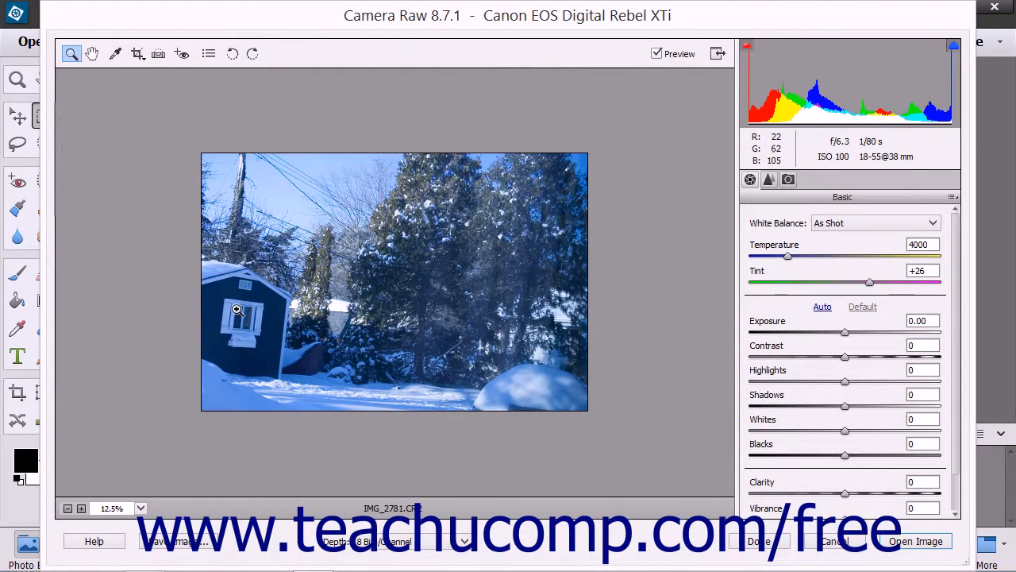
left_click(237, 309)
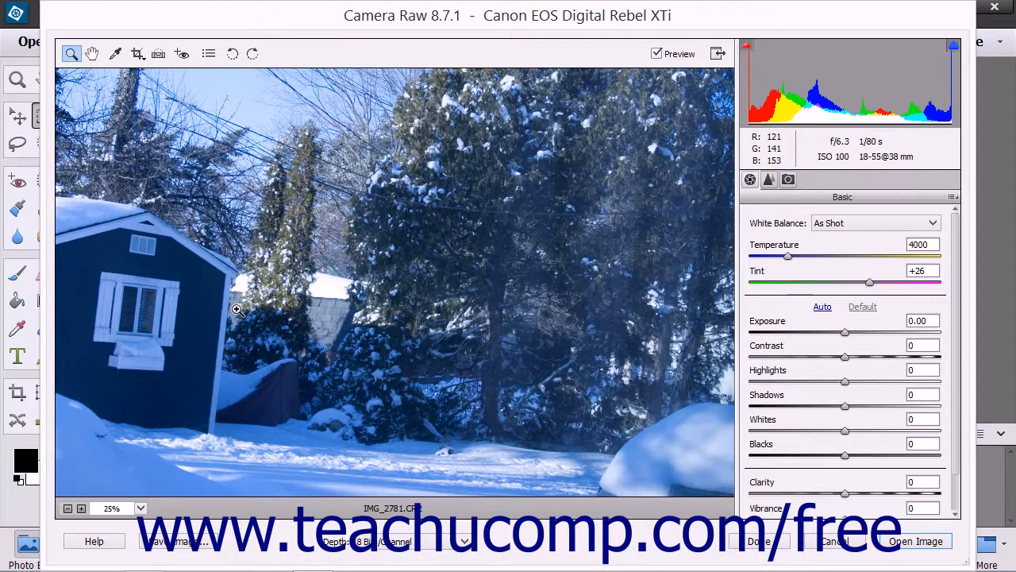
key("space")
left_click(92, 54)
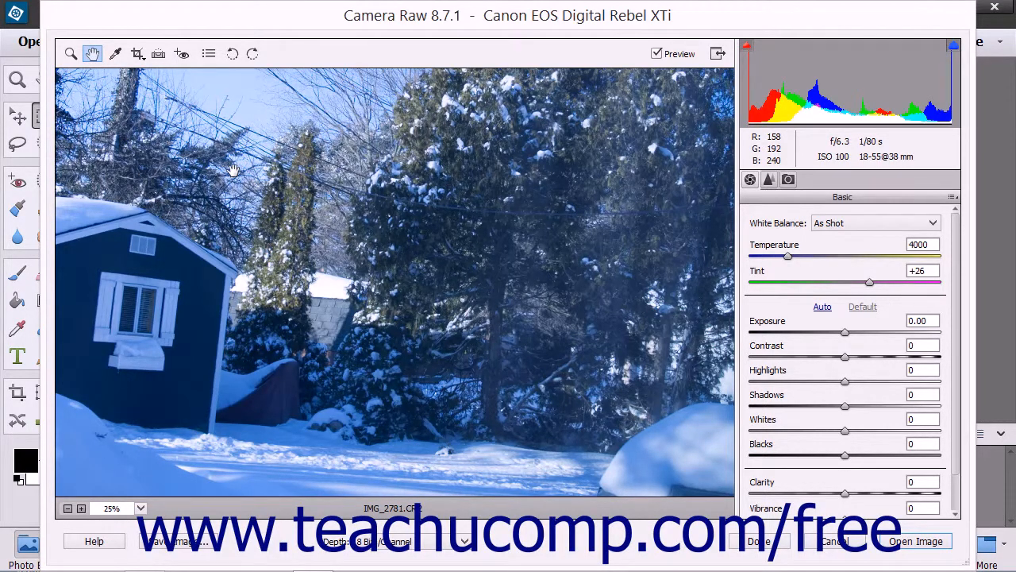
mouse_move(233, 171)
left_mouse_down()
mouse_move(228, 286)
mouse_move(235, 178)
left_mouse_up()
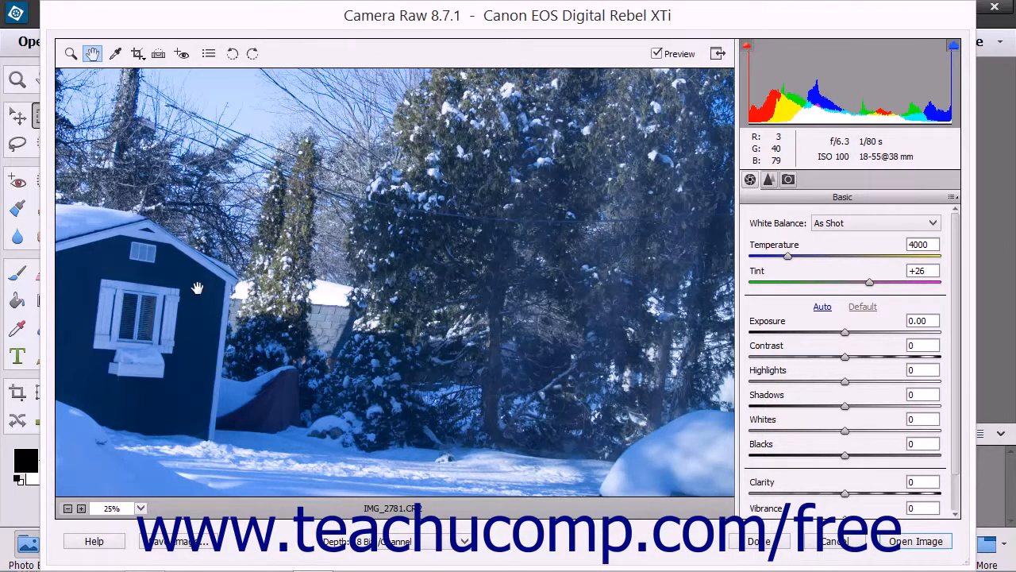
key("alt")
key("shift")
Step: Correct the white balance by sampling the white window trim on the shed with the White Balance tool
left_click(116, 54)
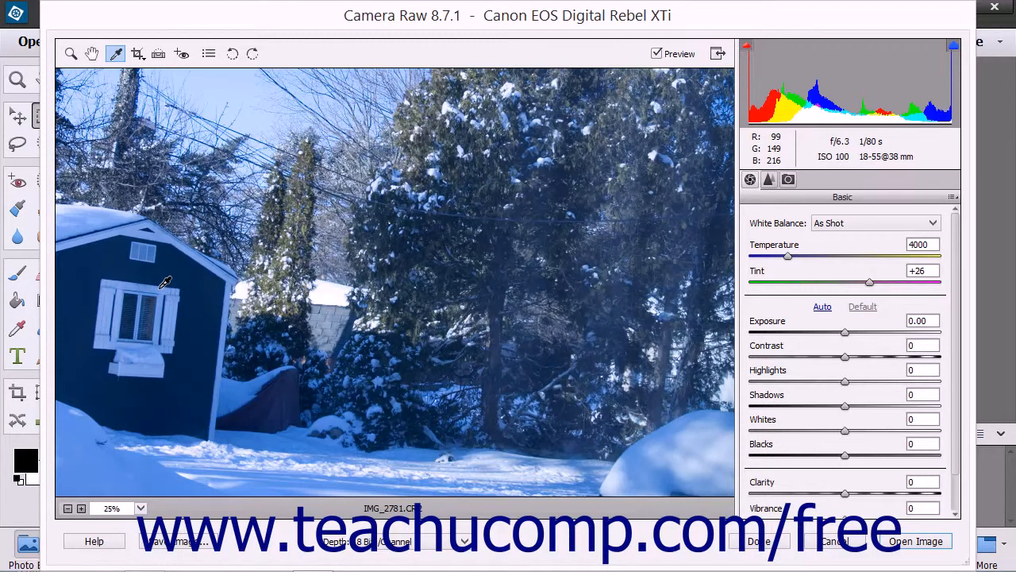
left_click(160, 287)
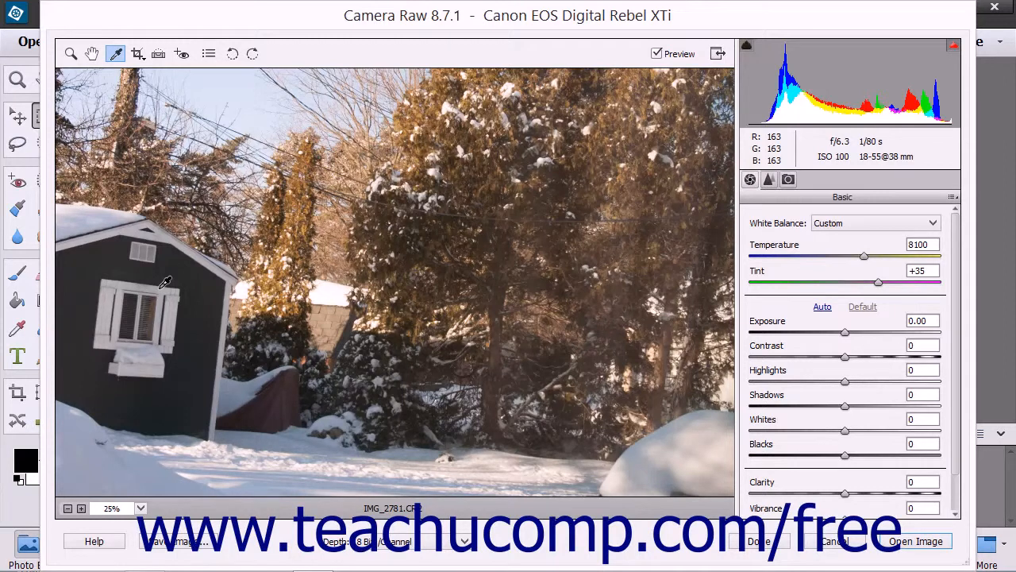
Step: Draw a freeform crop area around the shed and the small evergreen, and cancel it
left_click(138, 56)
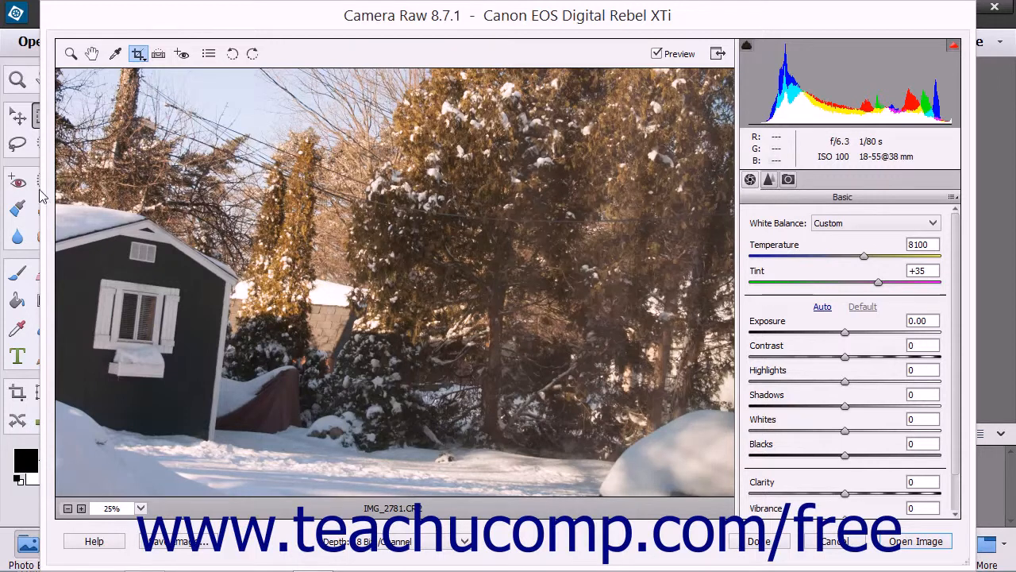
left_click_drag(65, 185, 346, 494)
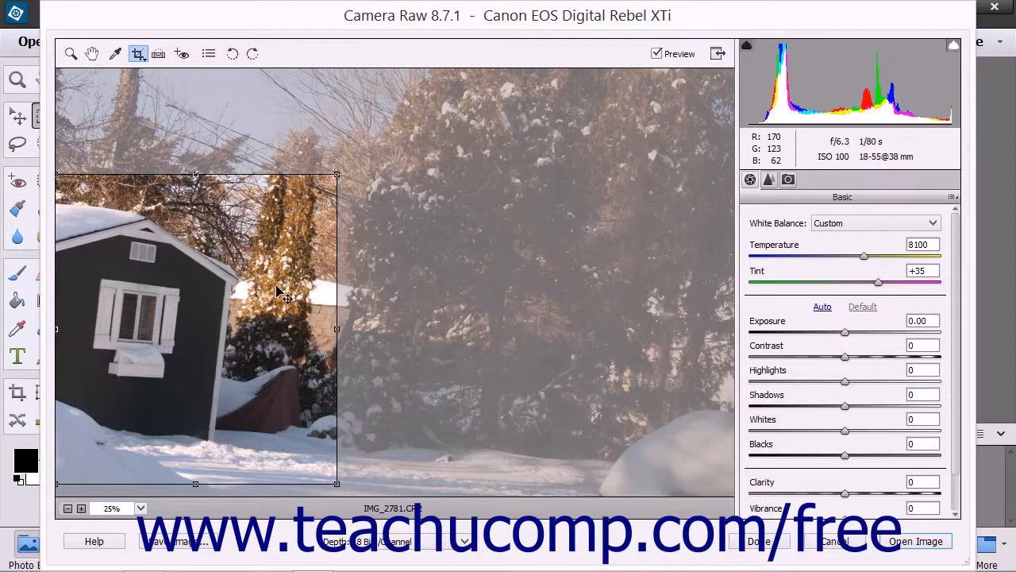
key("Escape")
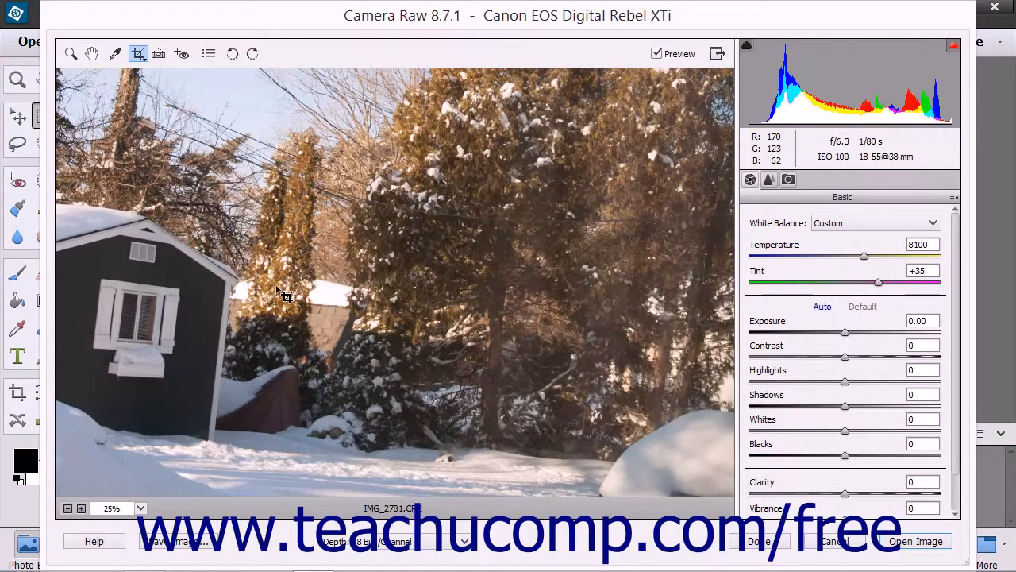
Step: Set a custom crop ratio of 1 to 1 and turn on the crop overlay
left_click(145, 55)
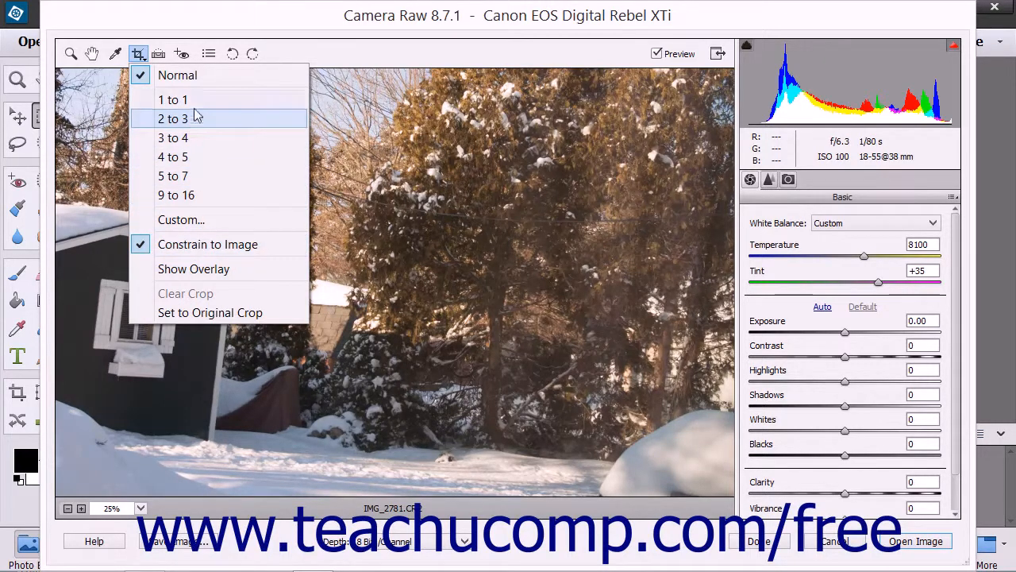
left_click(212, 221)
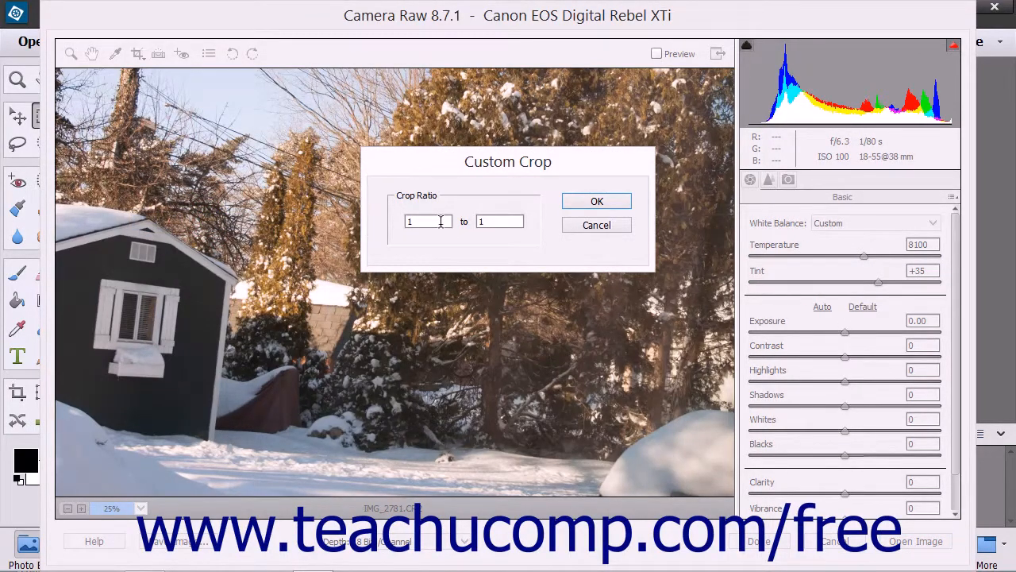
left_click(441, 222)
left_click(504, 225)
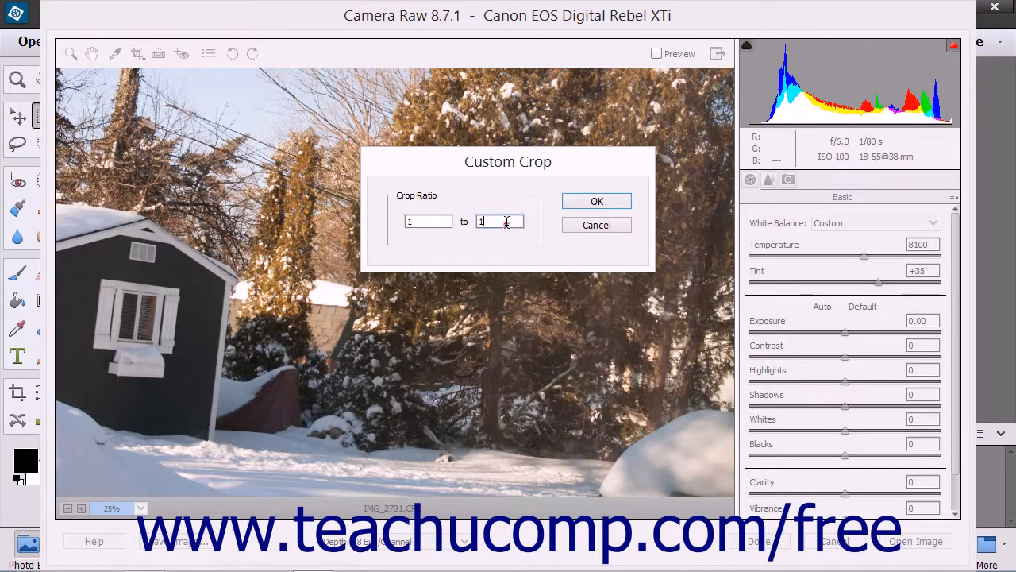
left_click(594, 204)
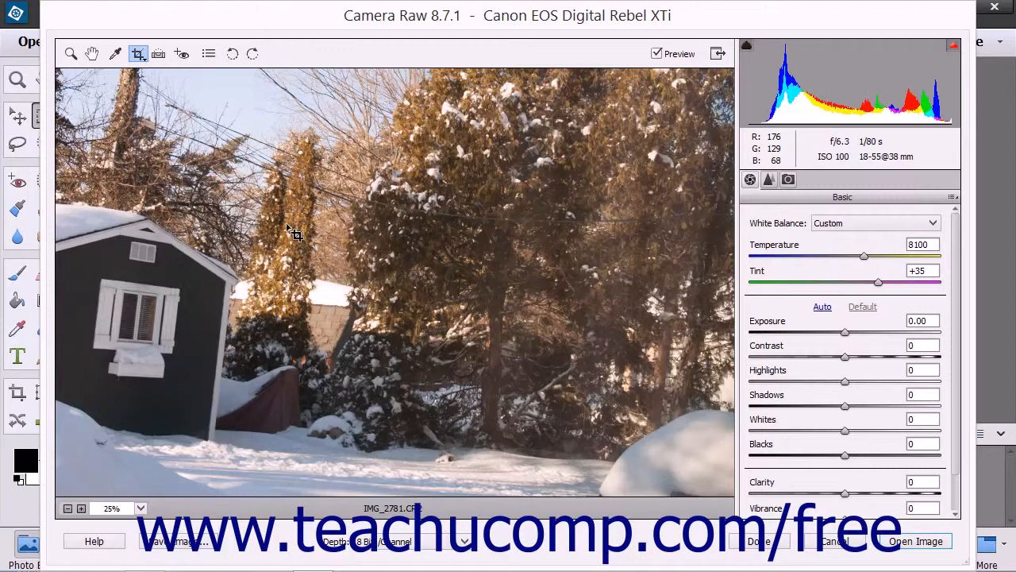
left_click(138, 55)
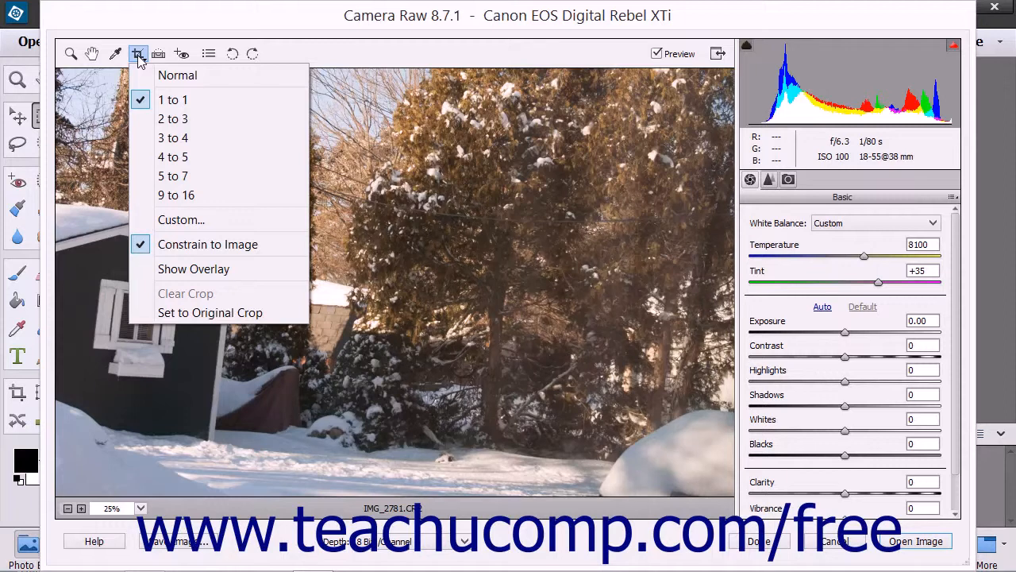
left_click(183, 270)
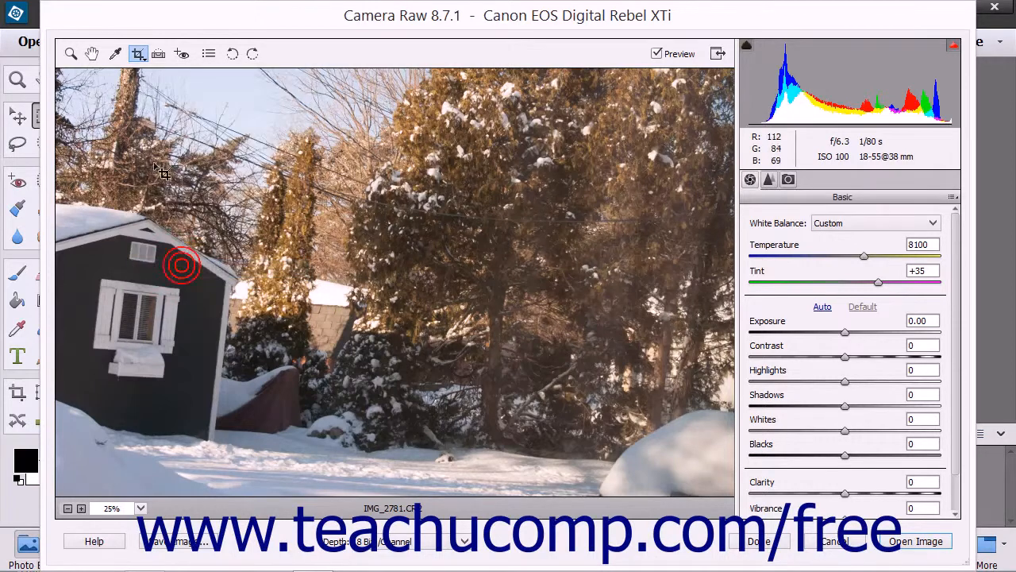
Step: Draw a square crop around the shed, adjusting it by shifting it slightly down, enlarging it and rotating it clockwise
left_click_drag(107, 405, 315, 421)
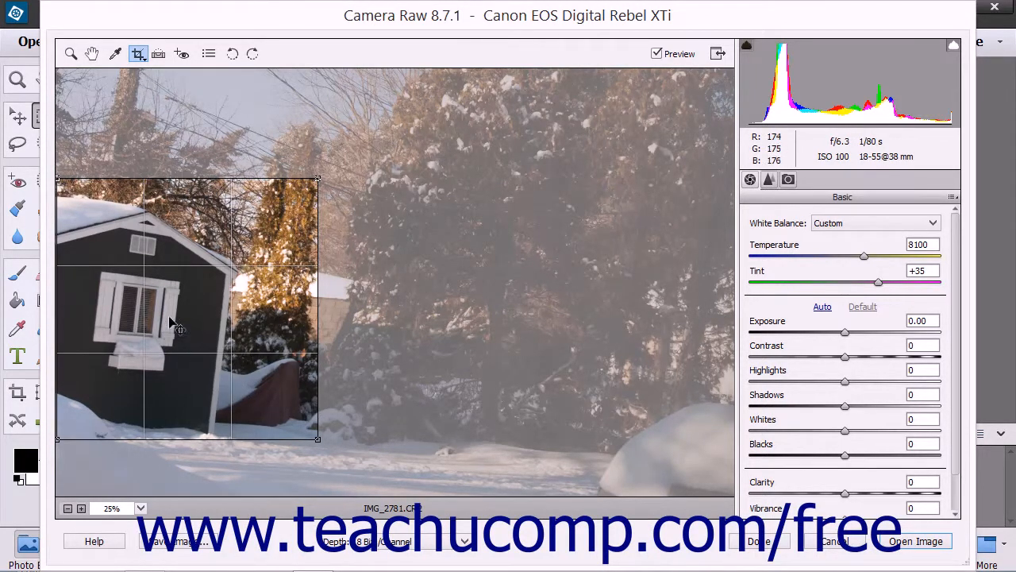
left_click_drag(170, 321, 171, 332)
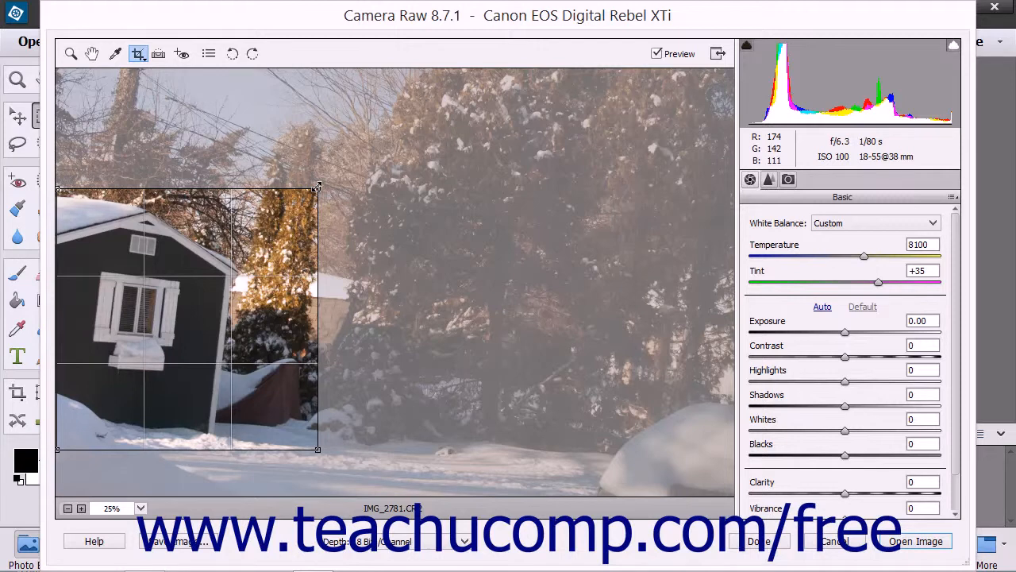
left_click_drag(318, 187, 471, 109)
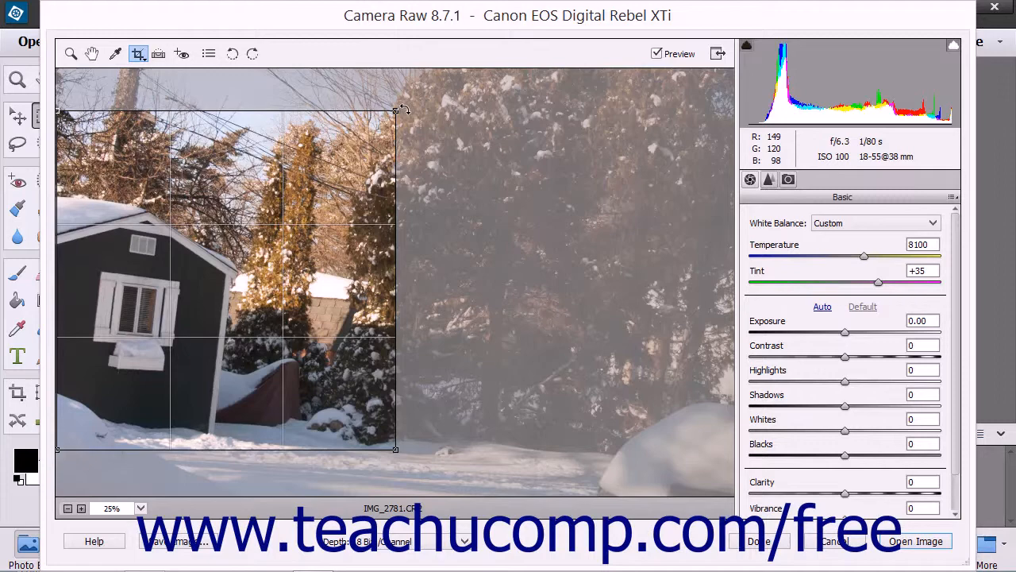
left_click_drag(403, 108, 413, 125)
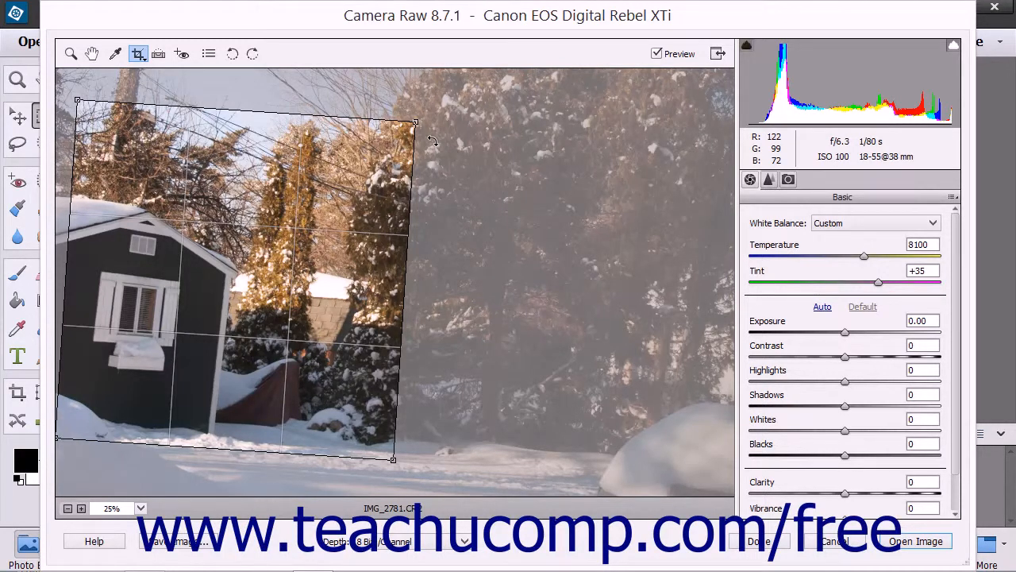
Step: Clear the rotated square crop from the photo
left_click(144, 54)
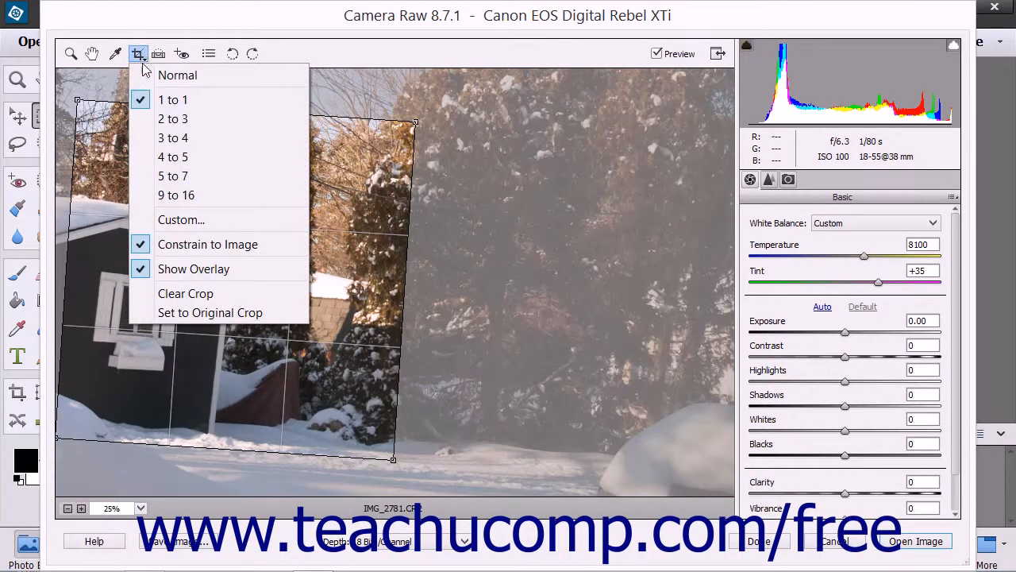
left_click(217, 295)
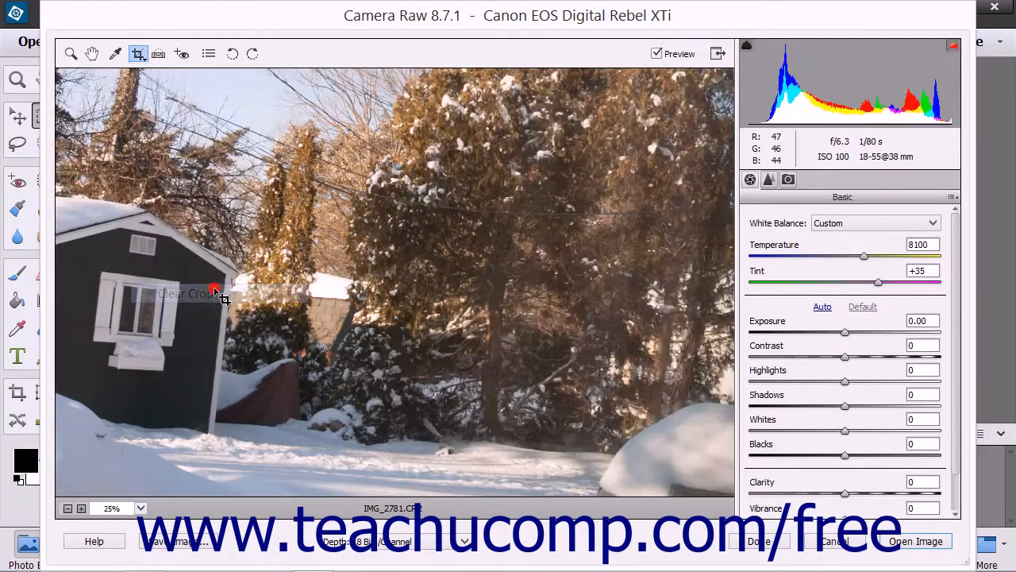
left_click(140, 55)
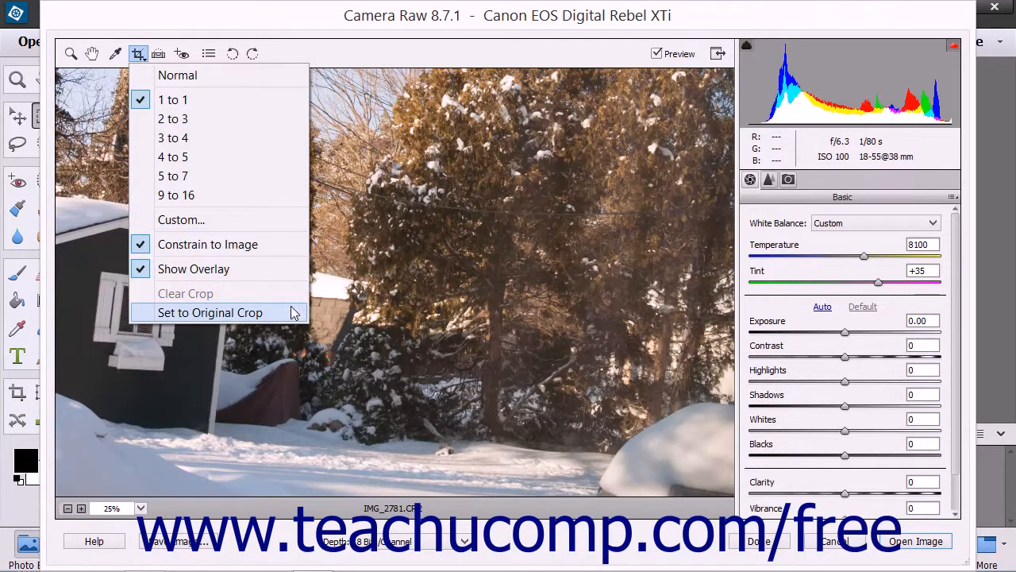
left_click(138, 53)
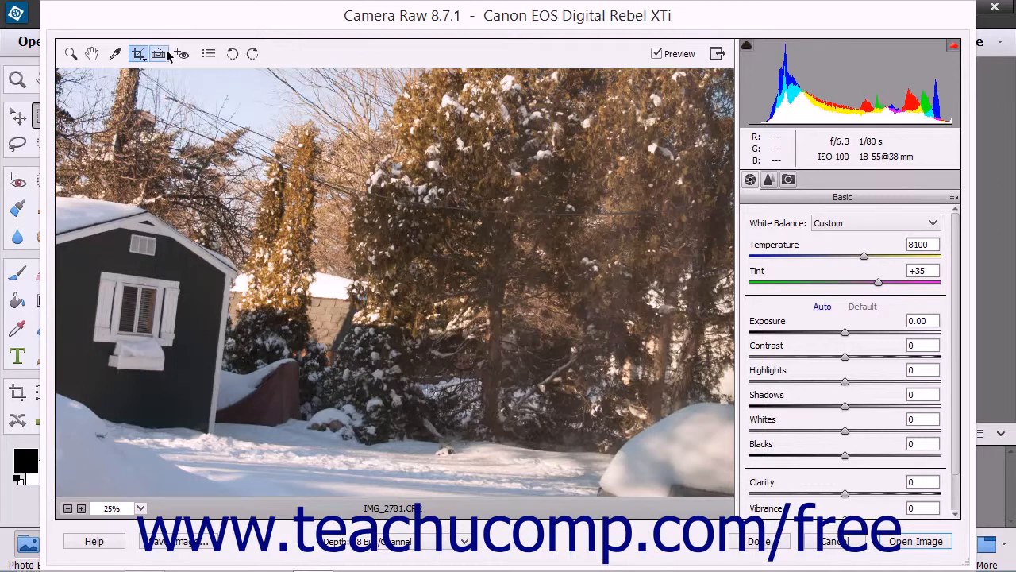
Step: Try to straighten the photo along a sloping line across the snowy ground below the shed and trees
left_click(159, 54)
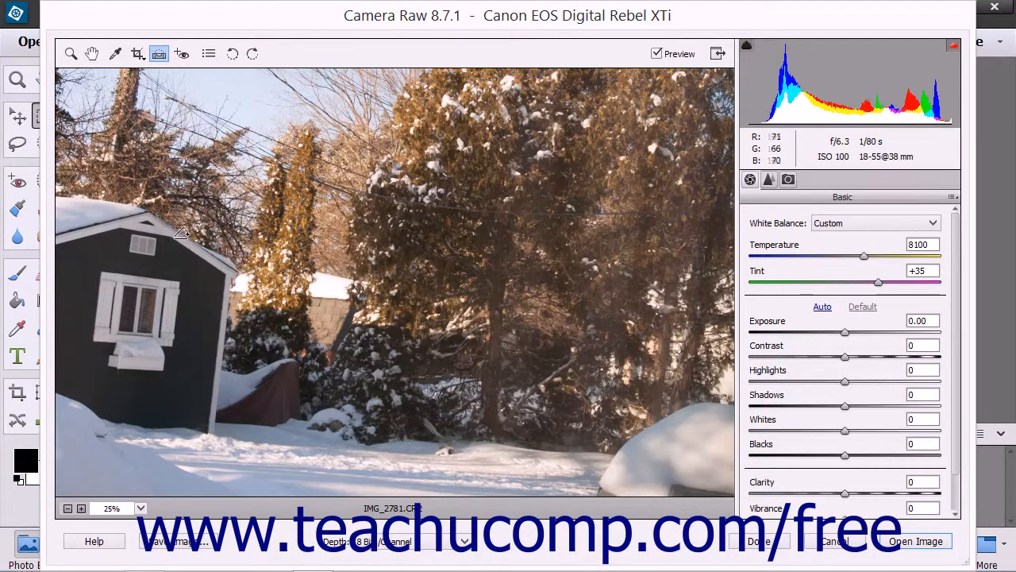
left_click_drag(56, 432, 578, 483)
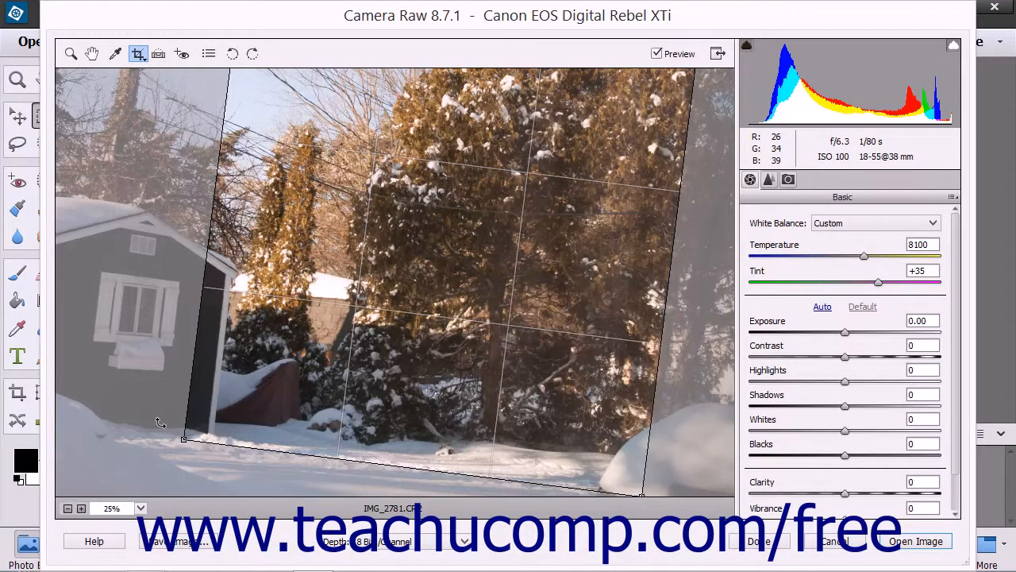
left_click(71, 53)
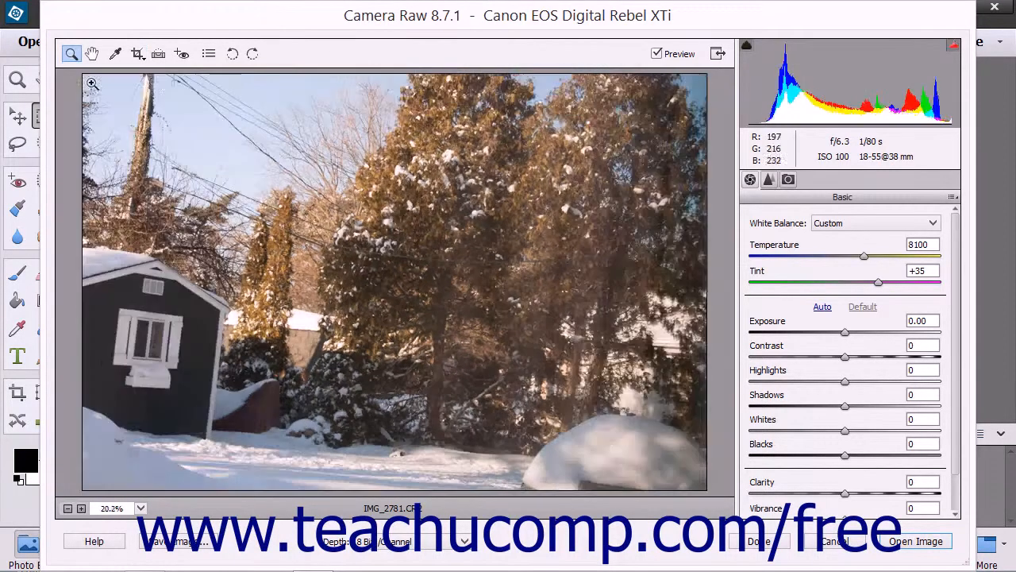
Step: Try the Red Eye Removal tool on areas around the large tree and the shed's gable vent
left_click(182, 55)
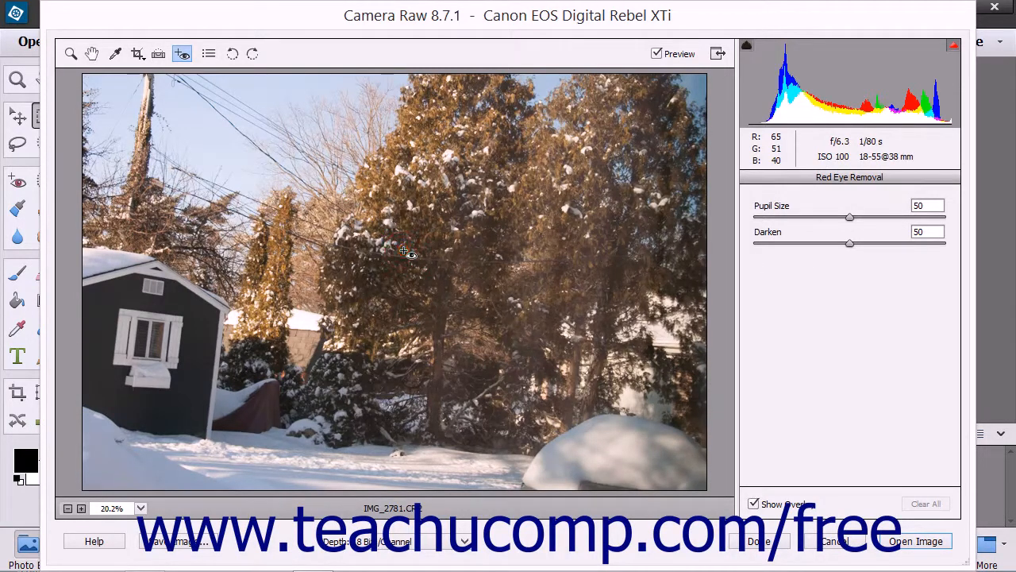
left_click_drag(404, 251, 434, 258)
left_click_drag(141, 278, 180, 314)
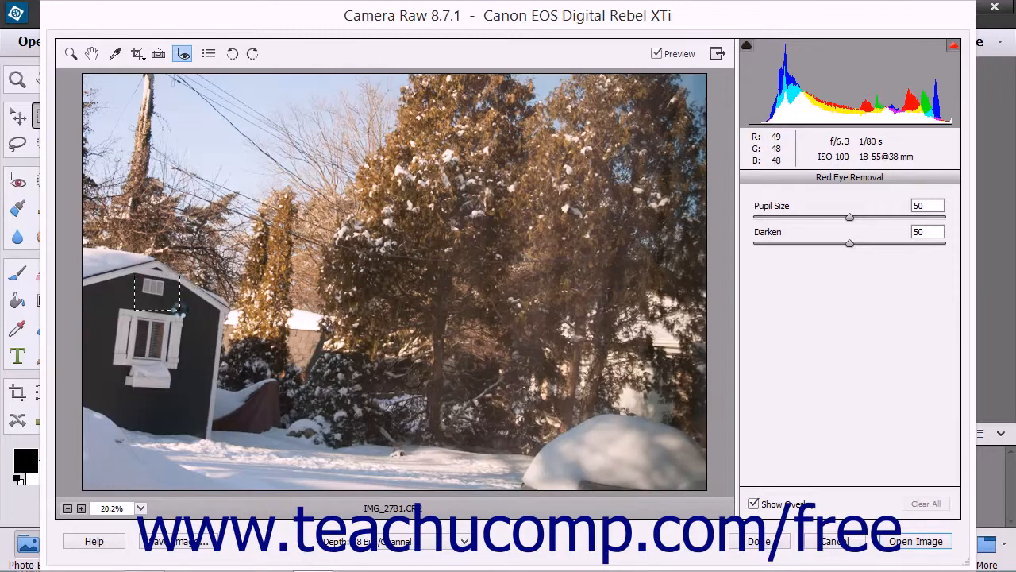
left_click(681, 366)
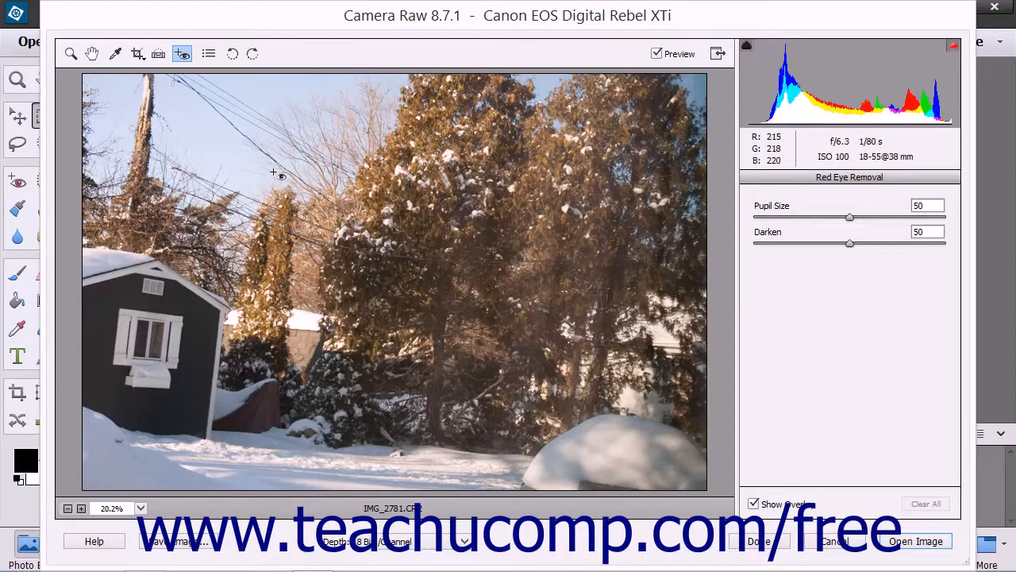
Step: Open the Camera Raw preferences and review the image settings storage and sharpening choices, keeping Sidecar ".xmp" files and All images
left_click(208, 54)
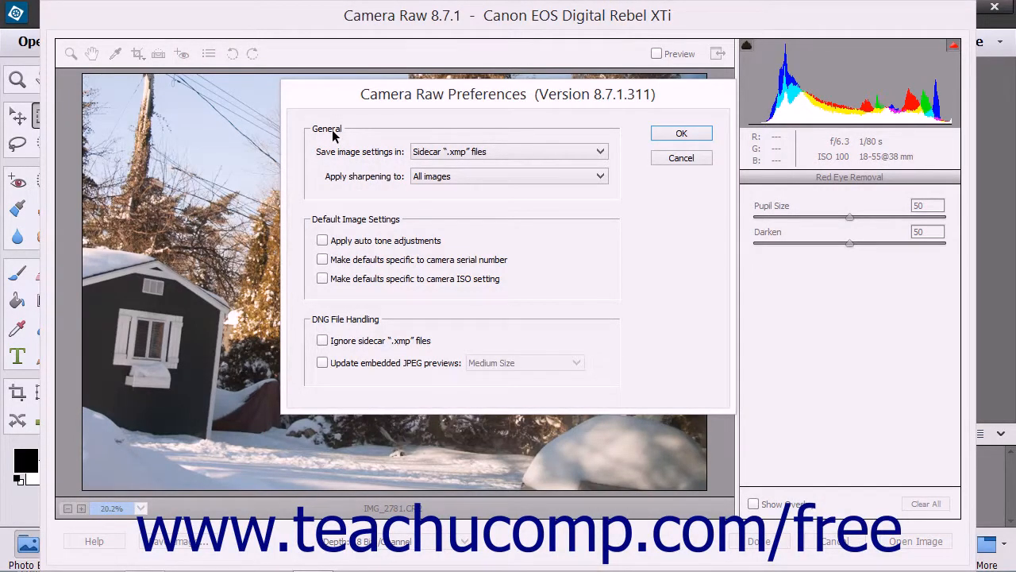
left_click(469, 155)
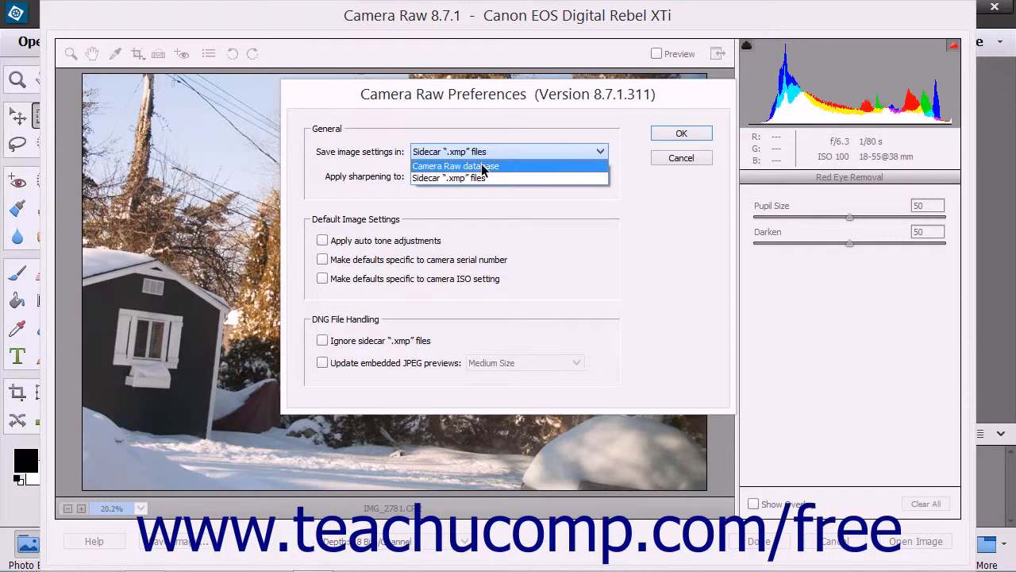
left_click(477, 179)
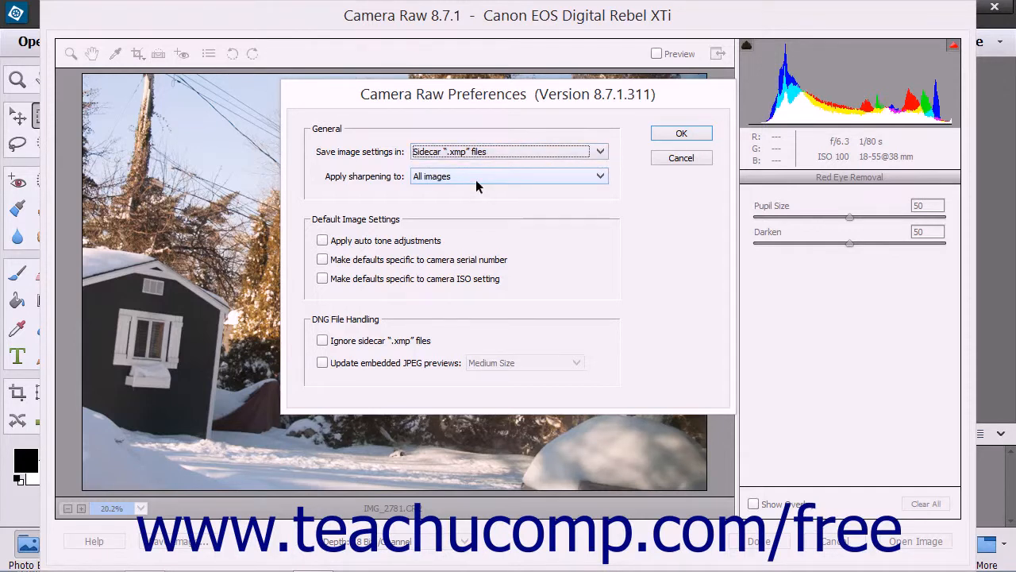
left_click(476, 180)
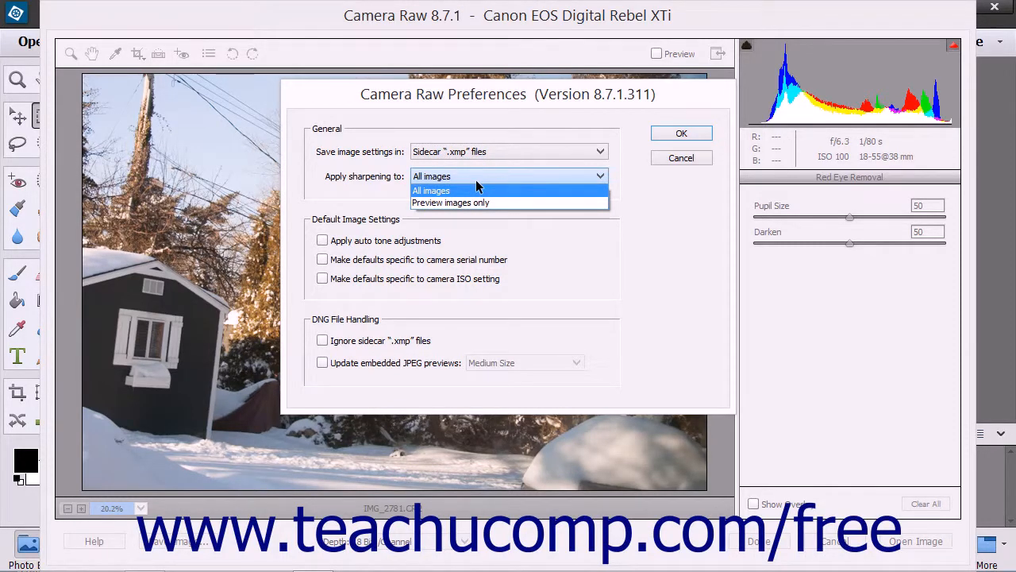
left_click(476, 180)
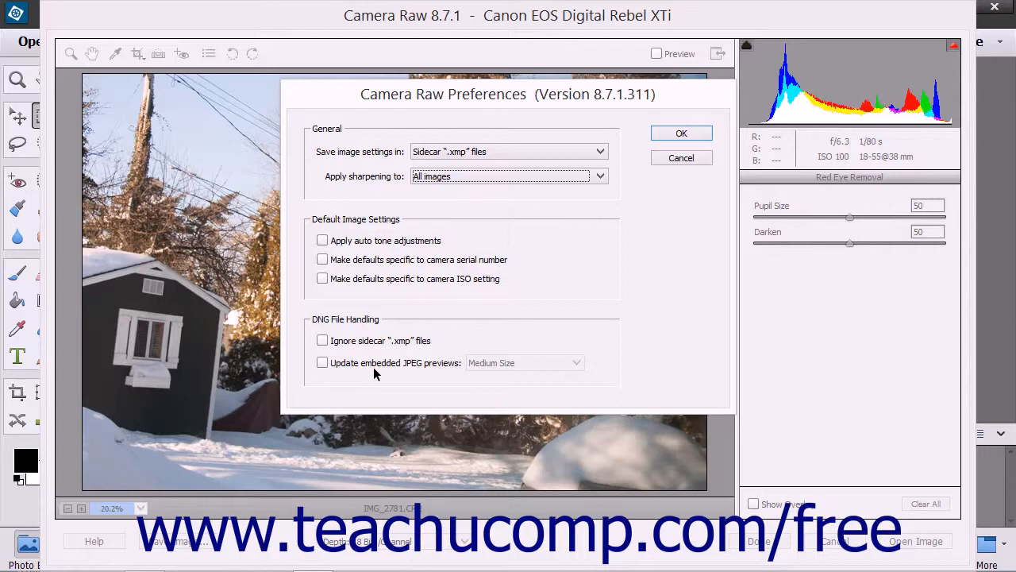
Step: Try the option to update embedded JPEG previews with its size choices, switch it back off and accept the preferences
left_click(322, 363)
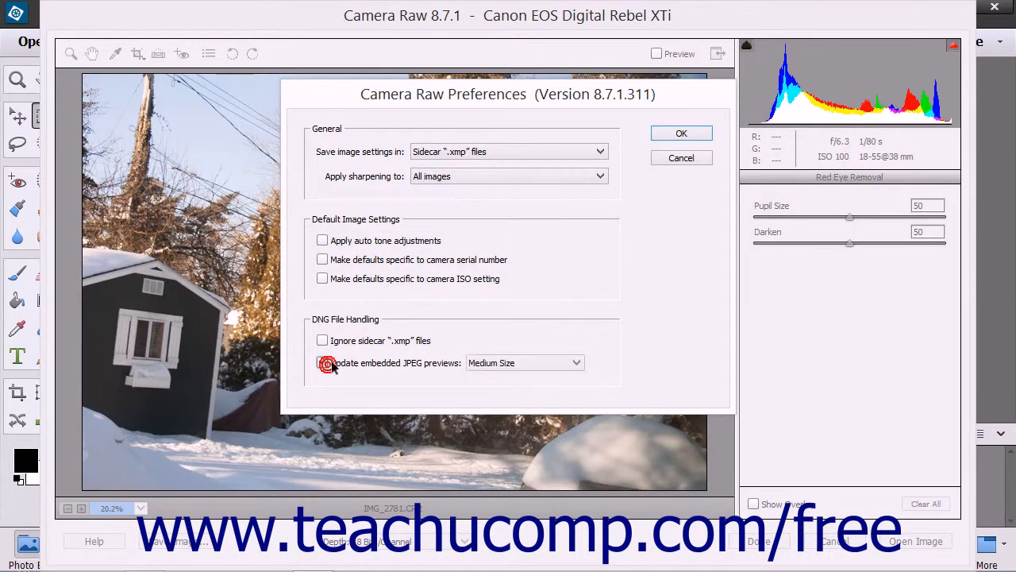
left_click(576, 364)
left_click(577, 364)
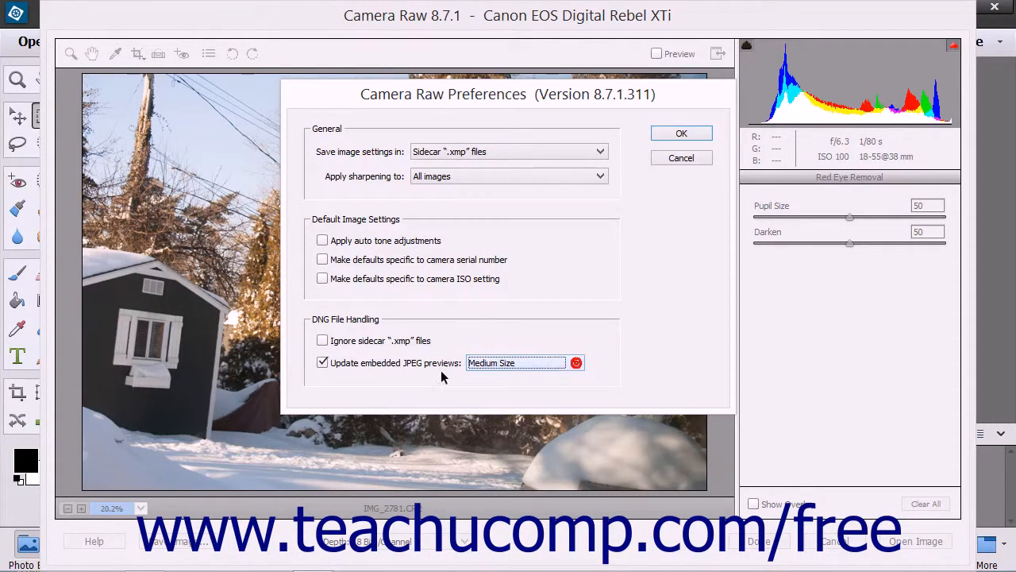
left_click(323, 363)
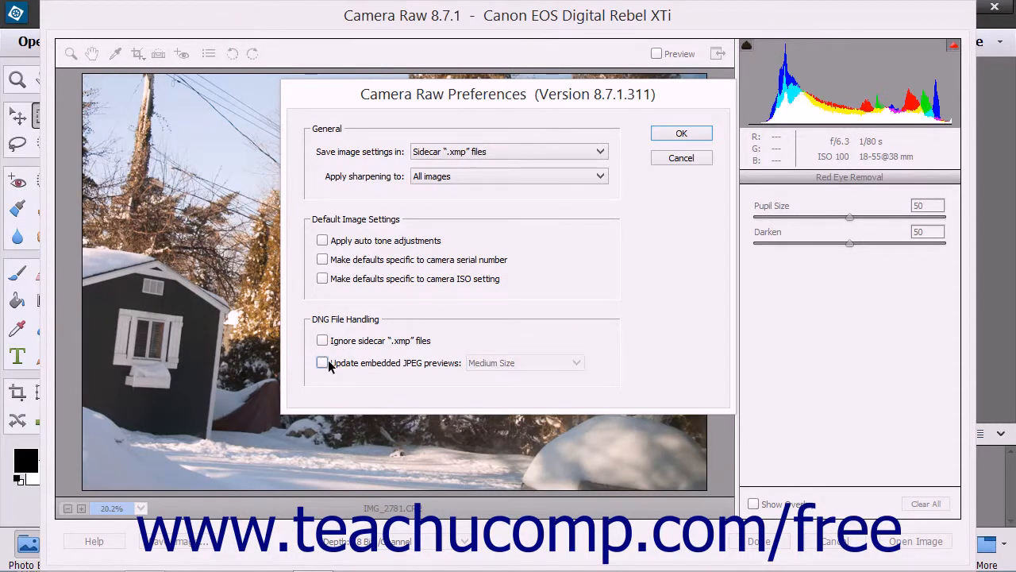
left_click(679, 137)
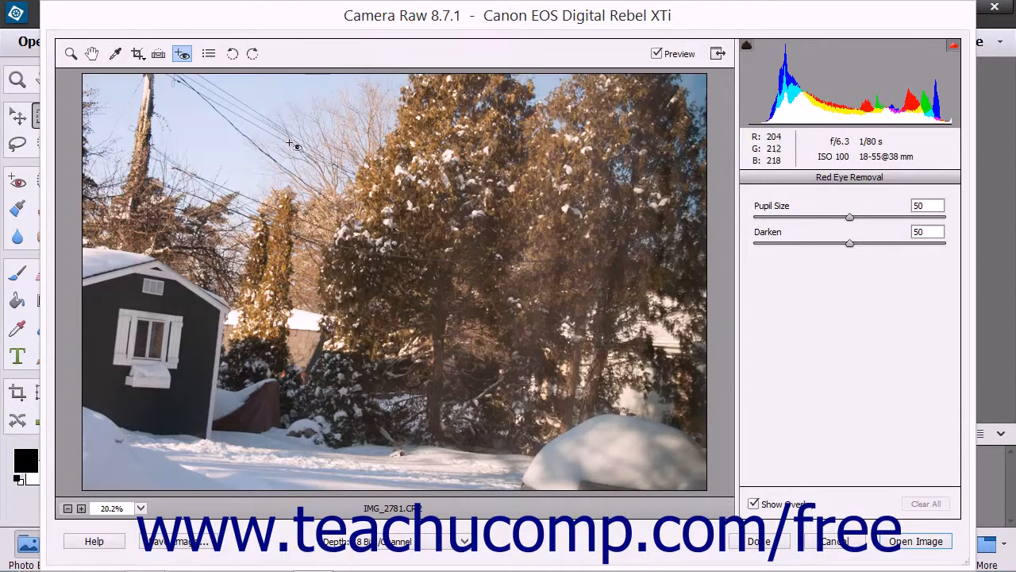
Step: Rotate the photo 90° counterclockwise and return it to its original orientation with a 90° clockwise rotation
left_click(232, 54)
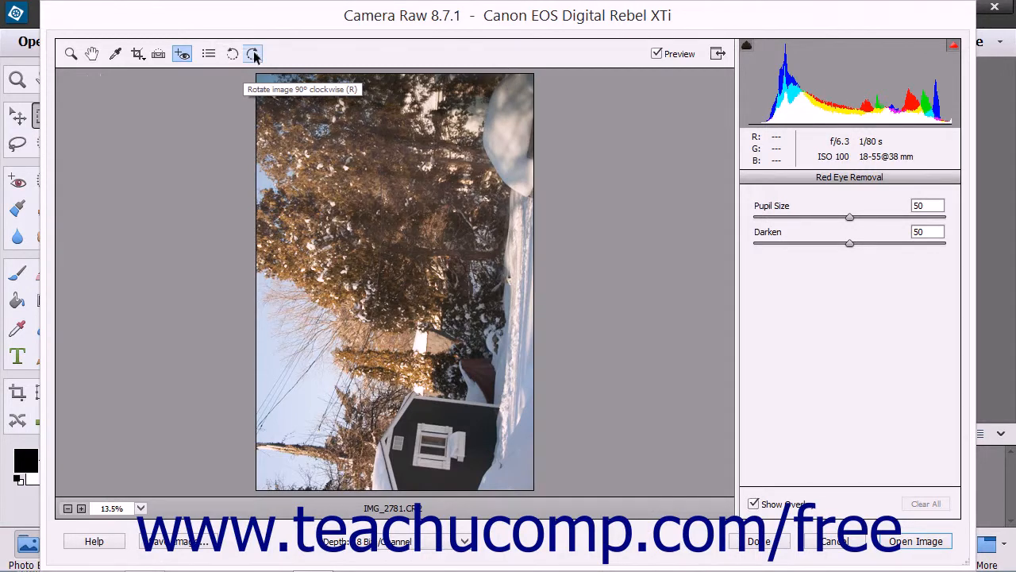
left_click(252, 54)
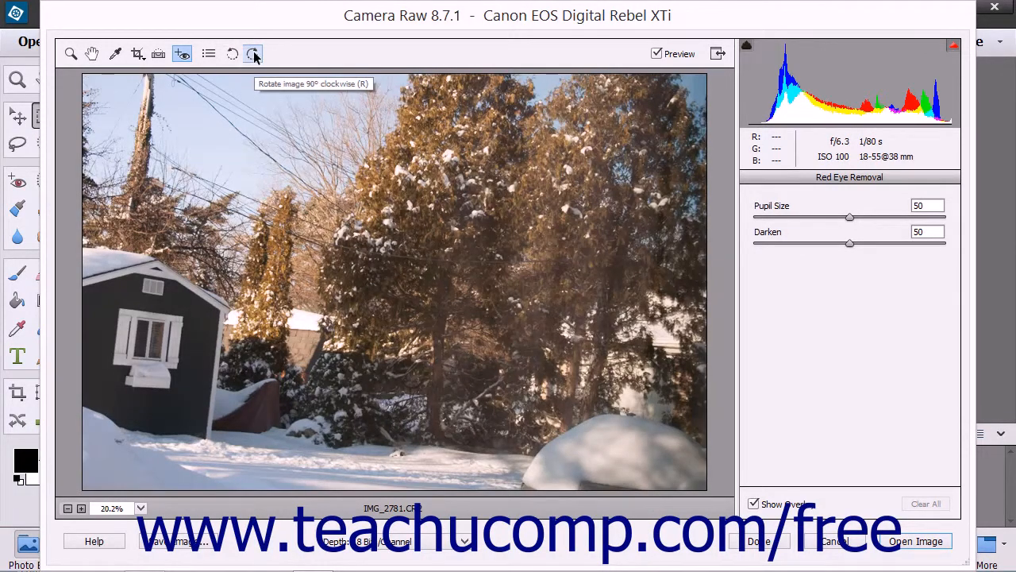